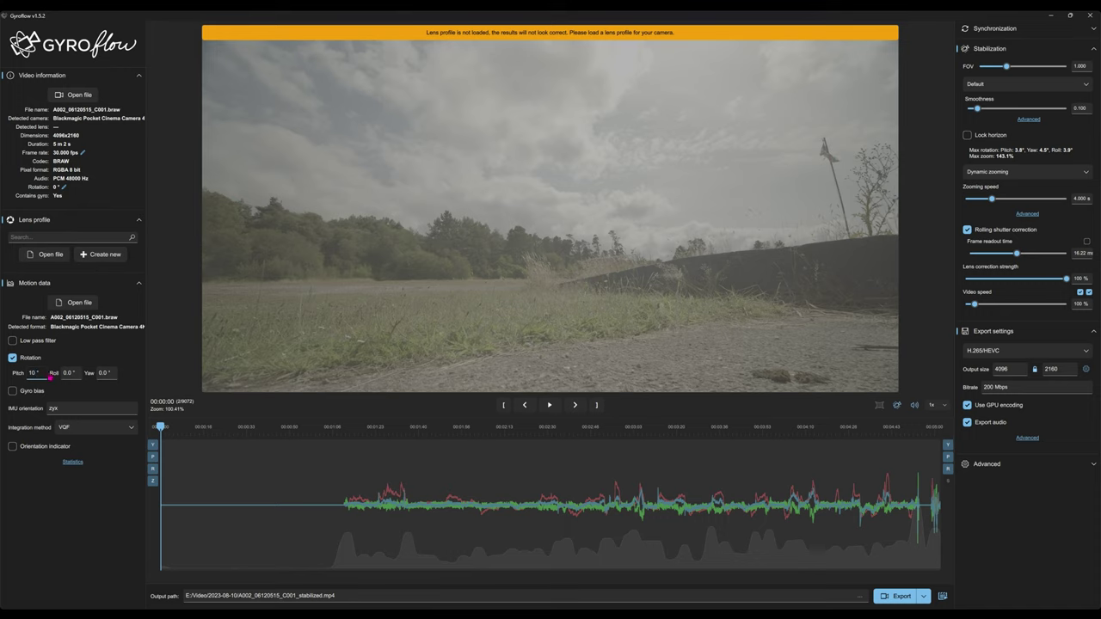
Search the lens profiles for 7 and load the official Blackmagic Pocket Cinema Camera 4k Laowa 7.5 mm f2.0 4096x2160 profile
key("Tab")
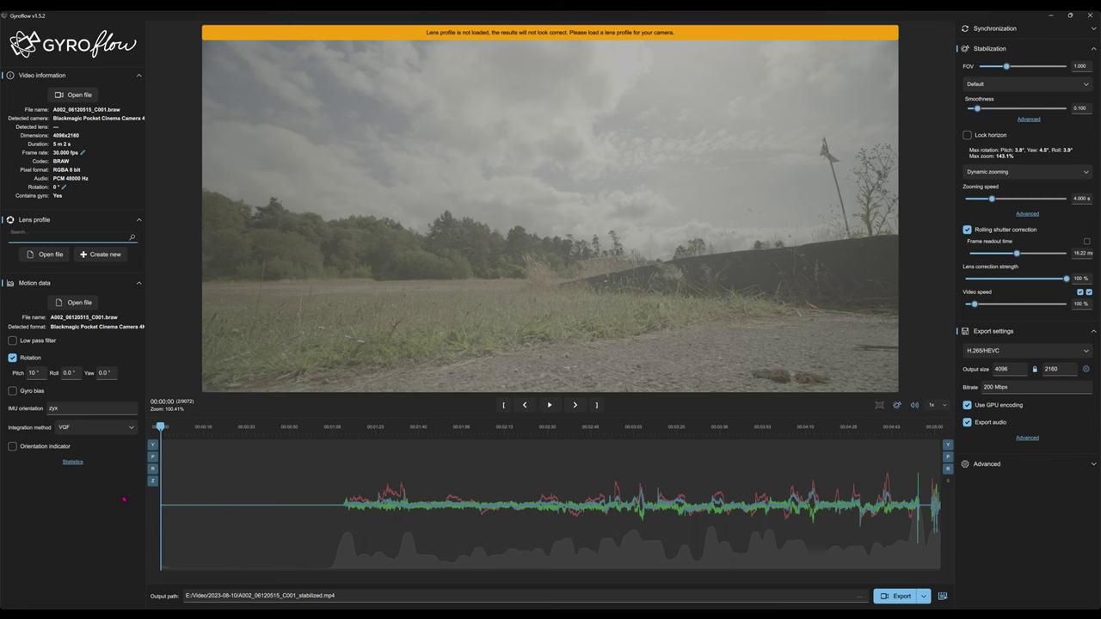
type("7")
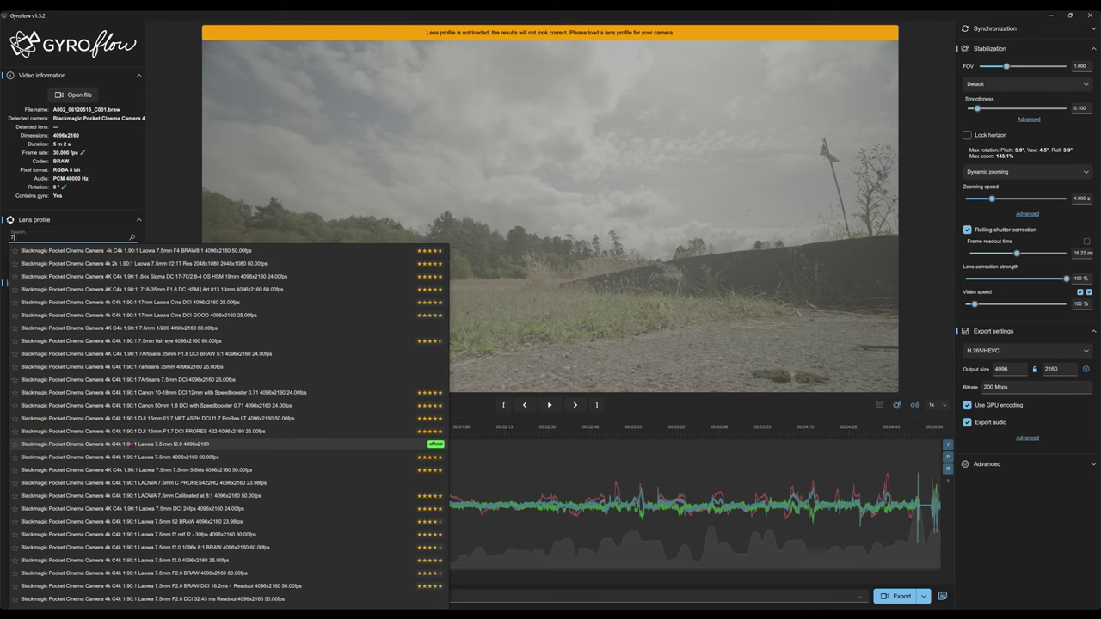
left_click(209, 445)
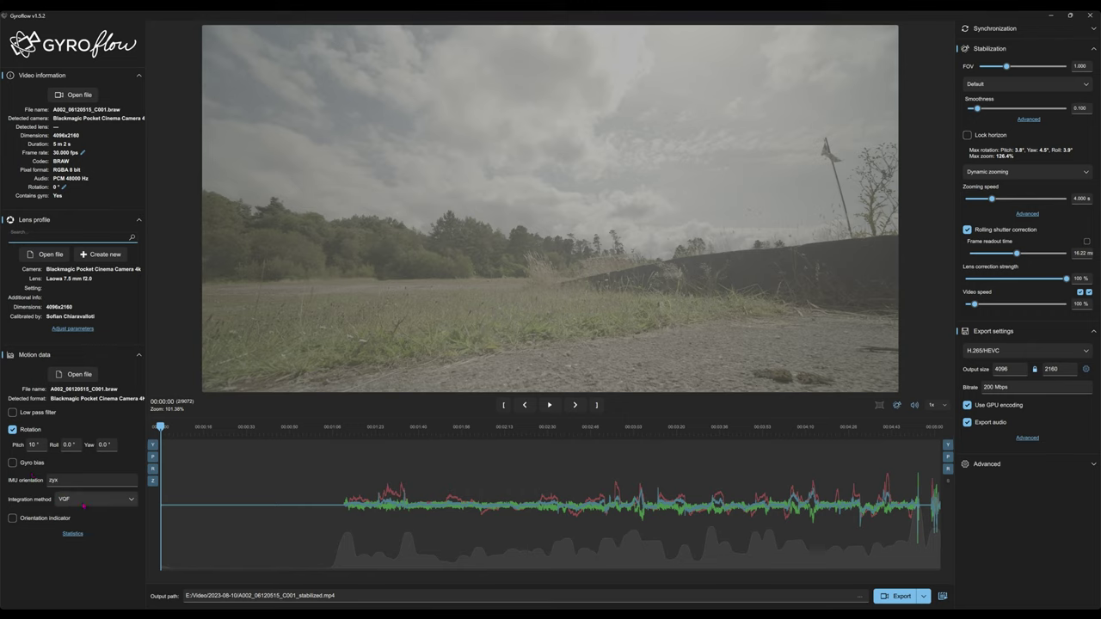
Save the current settings with the default inclusions as a preset named 10deg, replacing the existing file
left_click(924, 596)
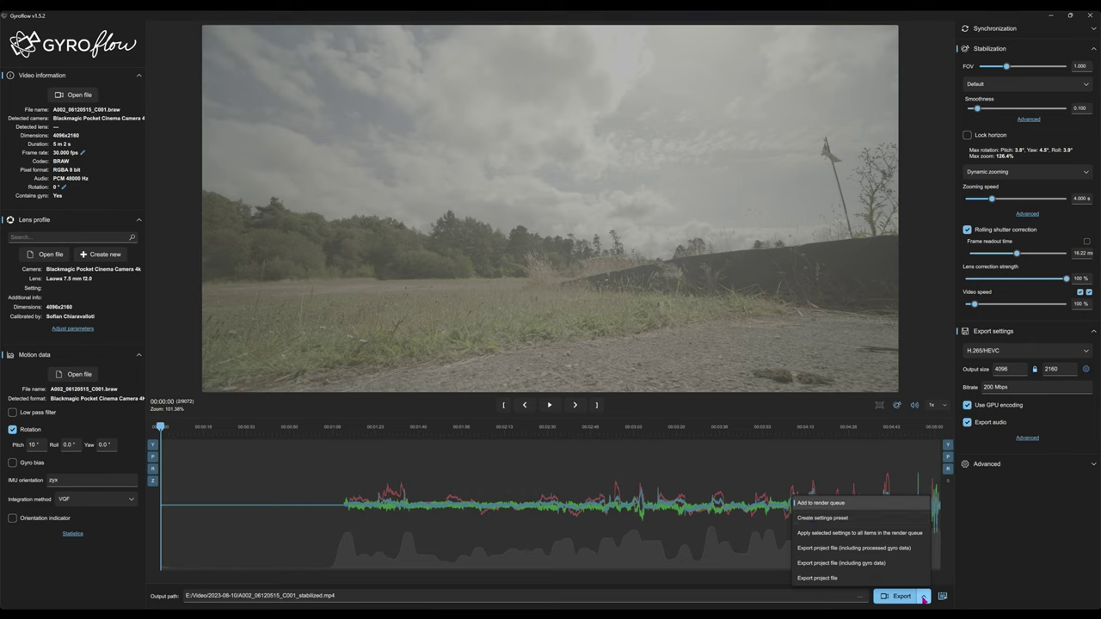
left_click(820, 519)
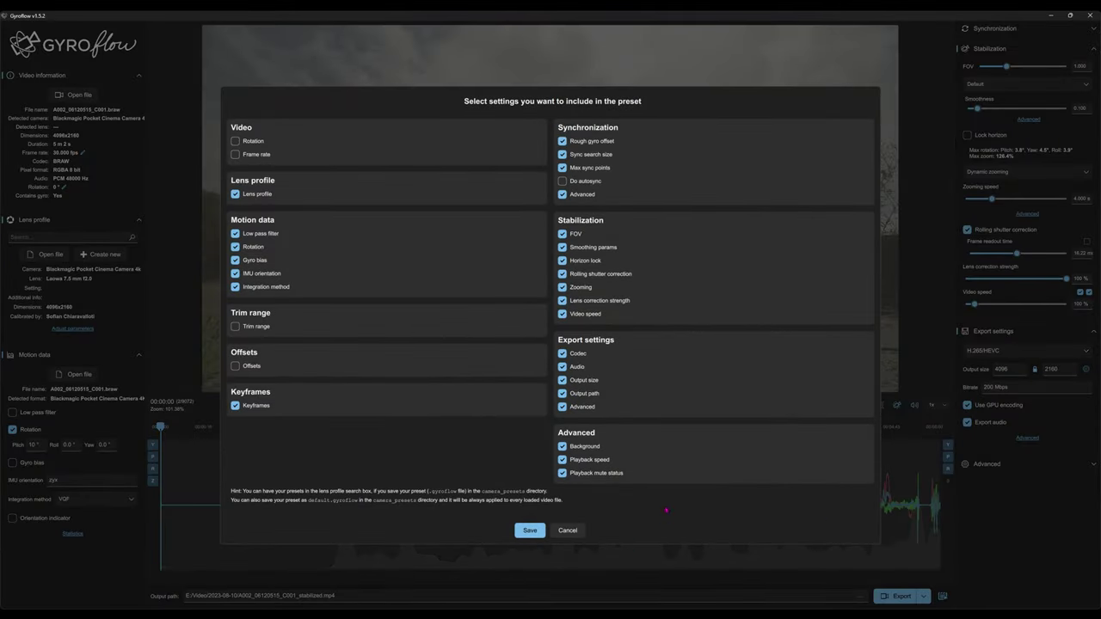
left_click(530, 530)
type("10deg")
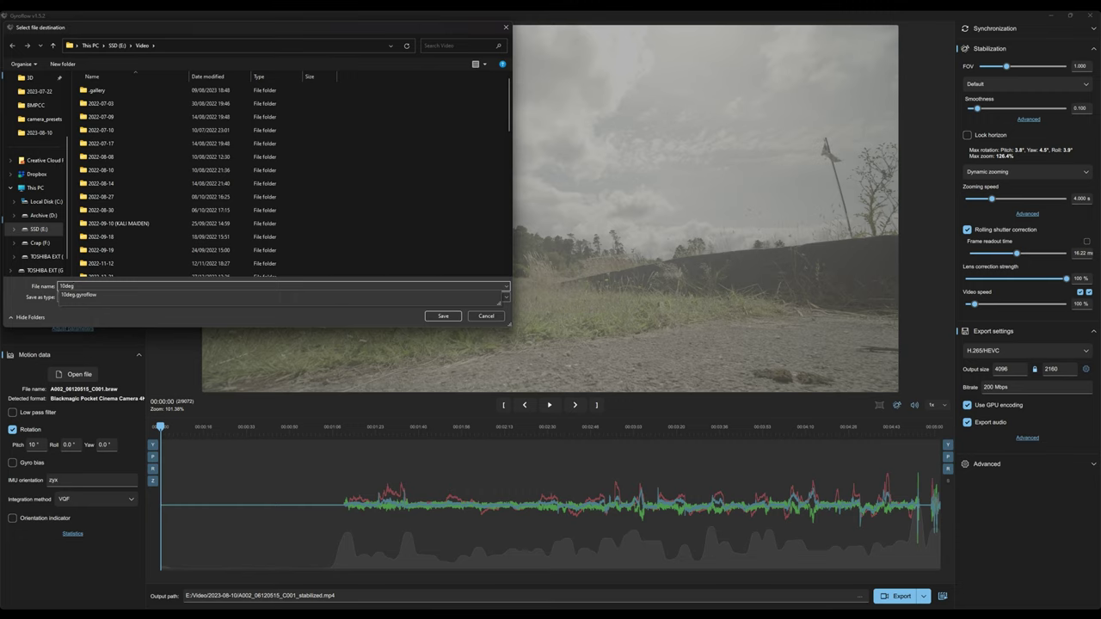
key("Return")
key("Left")
key("Return")
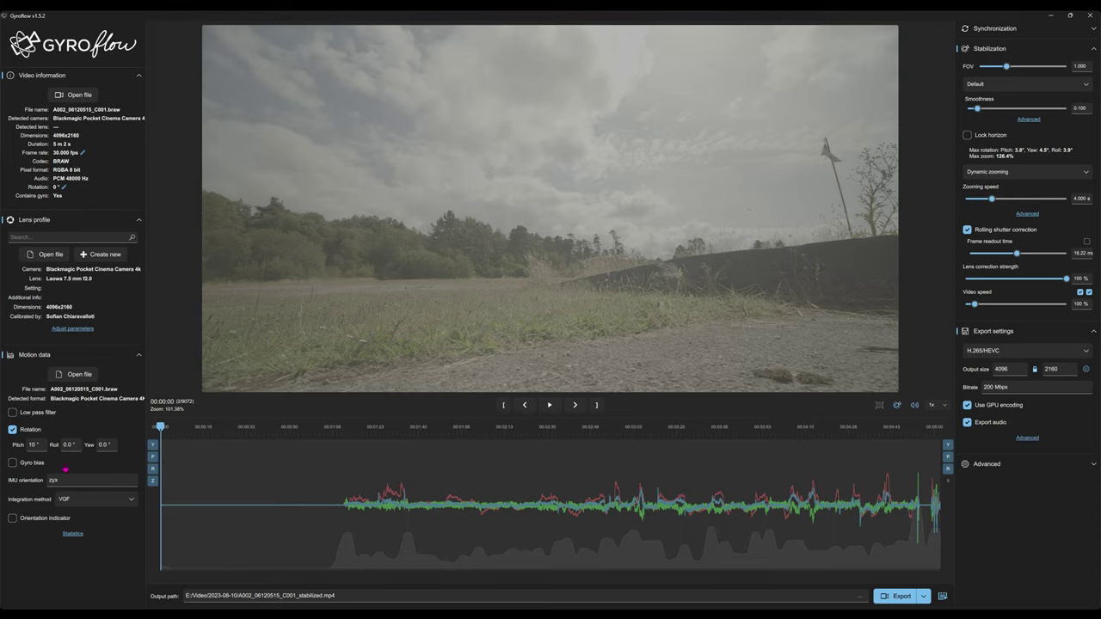
Set the motion data rotation pitch to 15° and save the settings as a preset named 15deg, replacing the existing file
double_click(33, 445)
type("15")
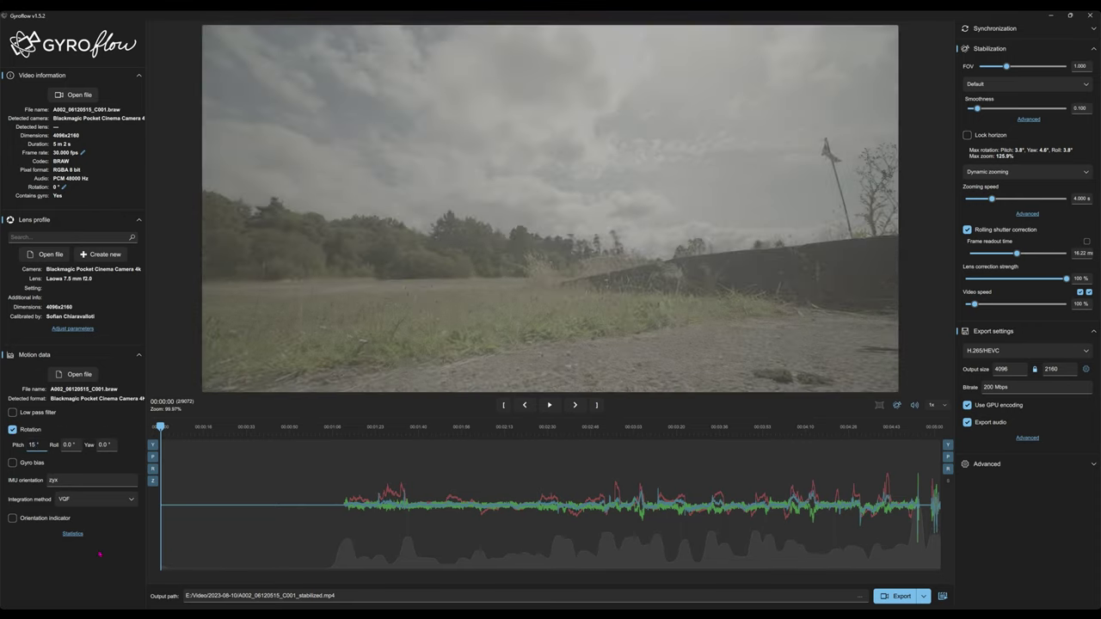
left_click(924, 596)
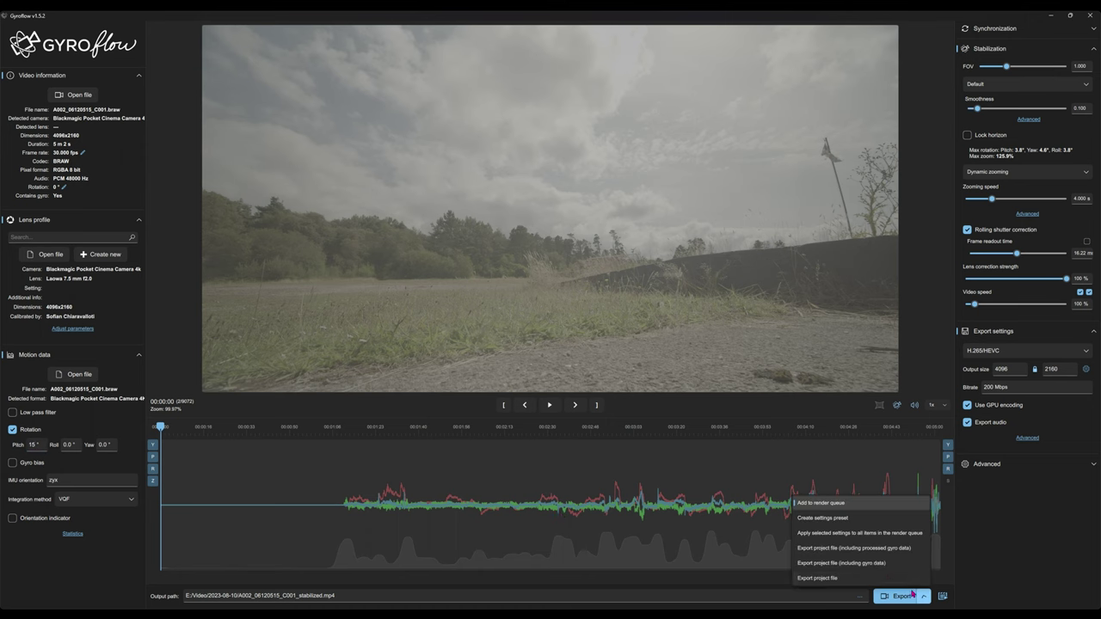
left_click(831, 519)
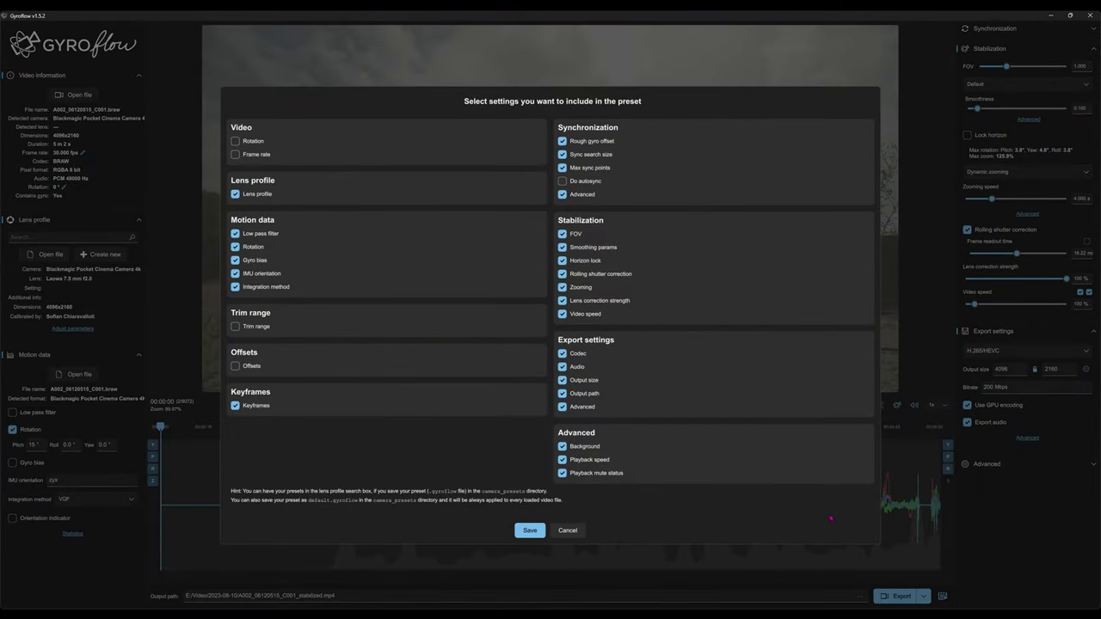
left_click(530, 530)
key("Left")
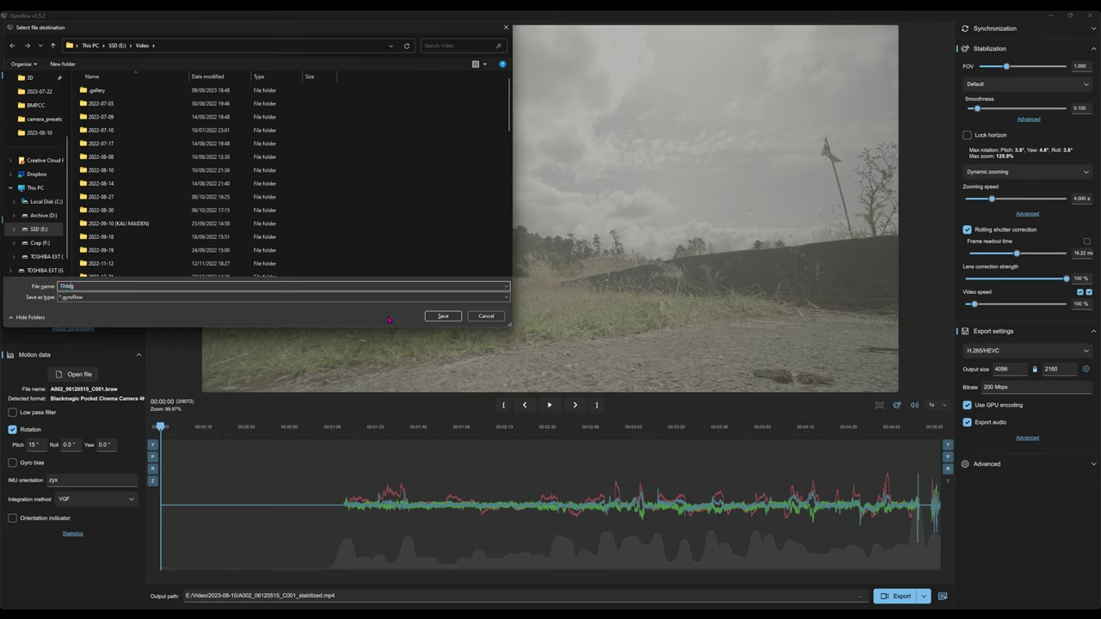
key("BackSpace")
type("5")
key("Return")
key("Return")
key("Return")
key("Left")
key("Return")
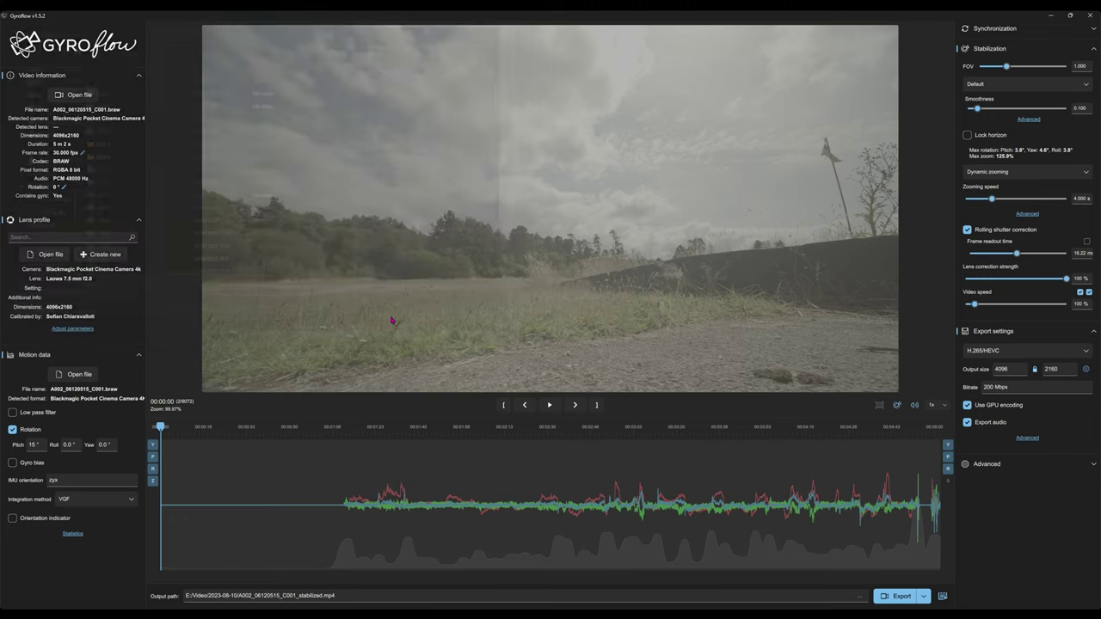
Set the motion data rotation pitch to 20° and save the settings as a preset named 20deg, replacing the existing file
left_click_drag(28, 445, 37, 445)
type("20")
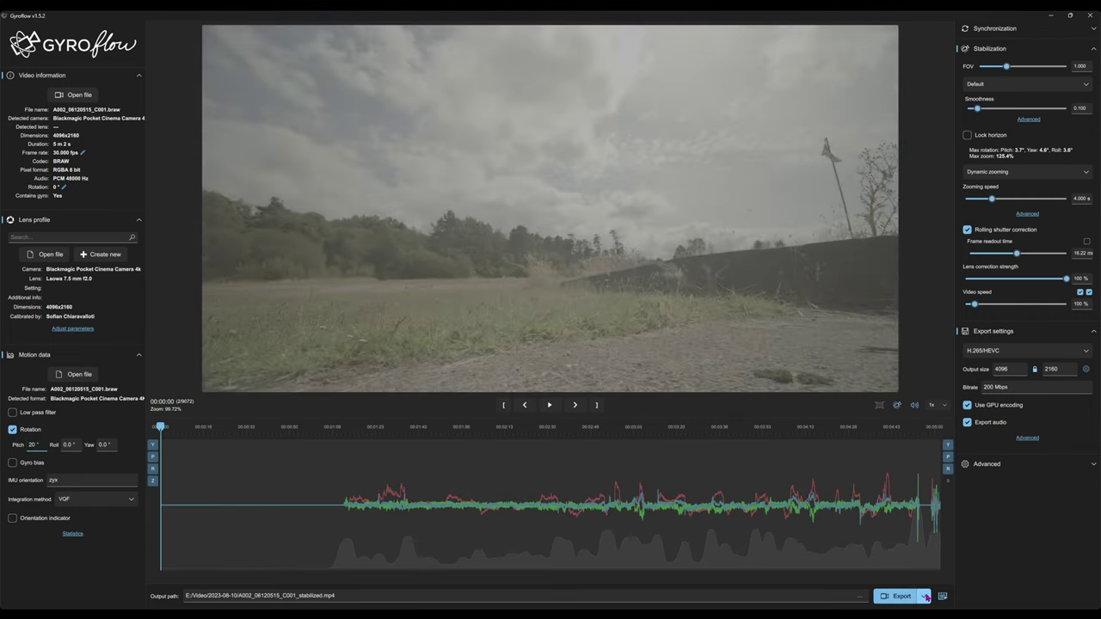
left_click(924, 596)
left_click(809, 519)
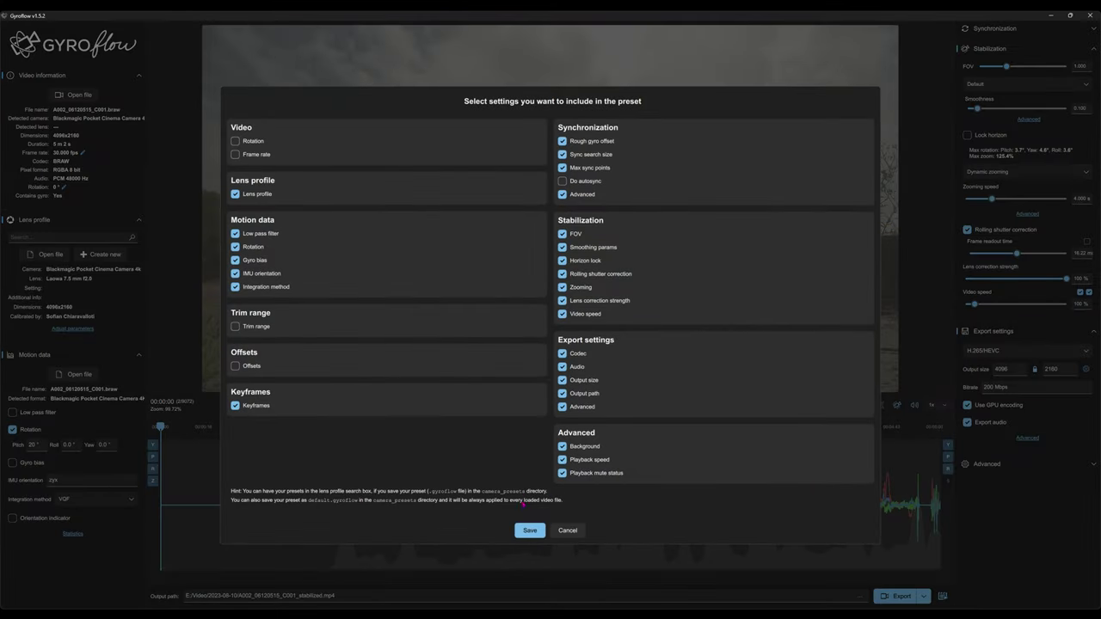
left_click(529, 530)
type("5deg")
key("Delete")
type("20deg")
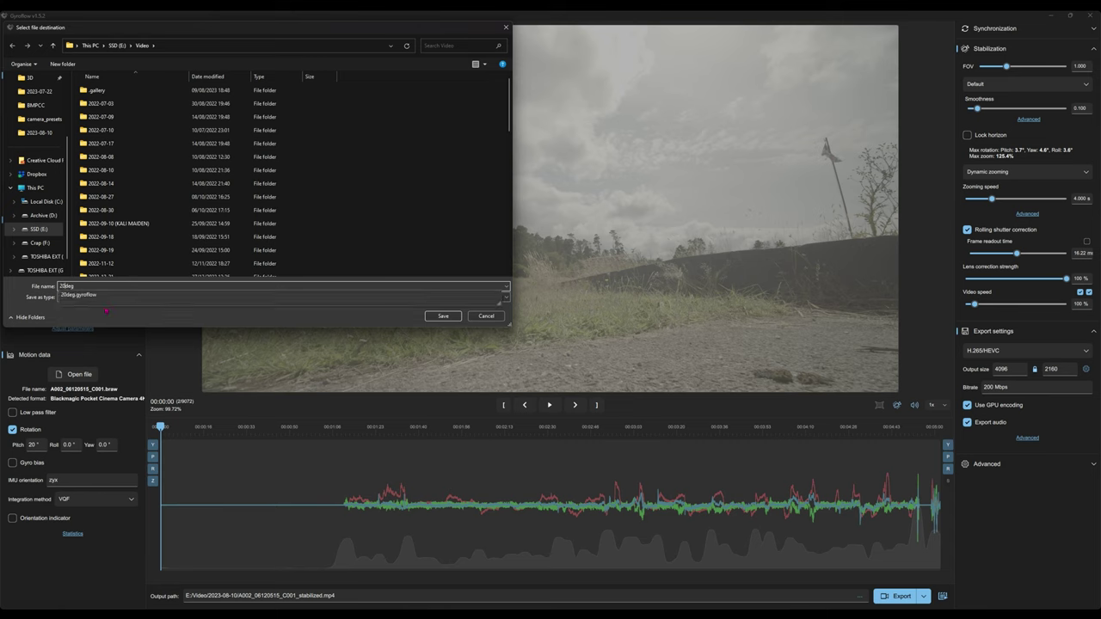
key("Return")
key("Left")
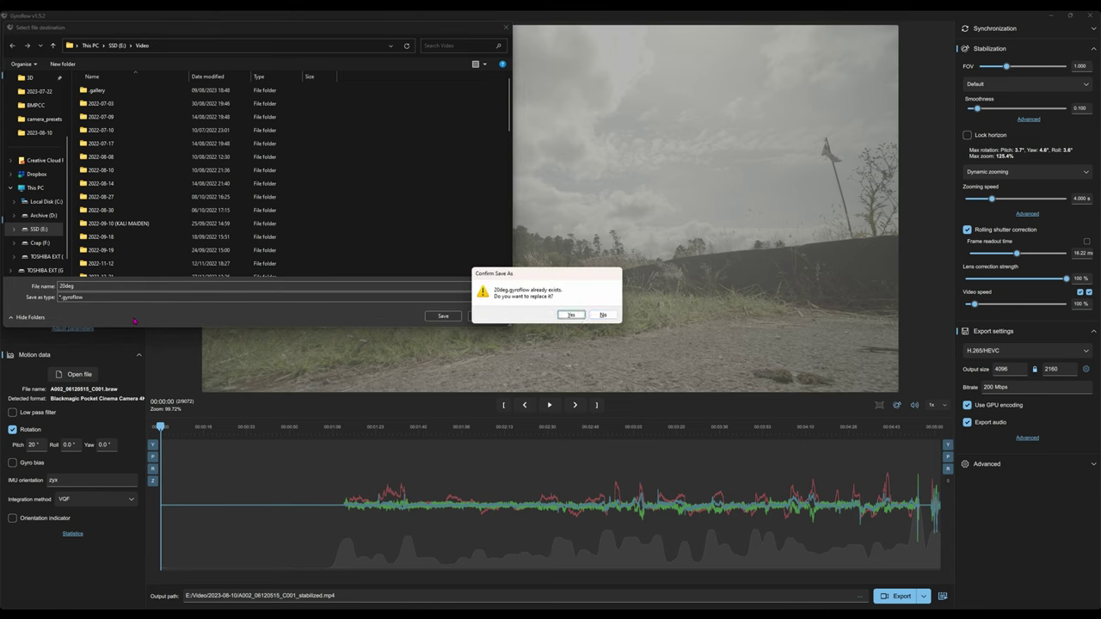
key("Return")
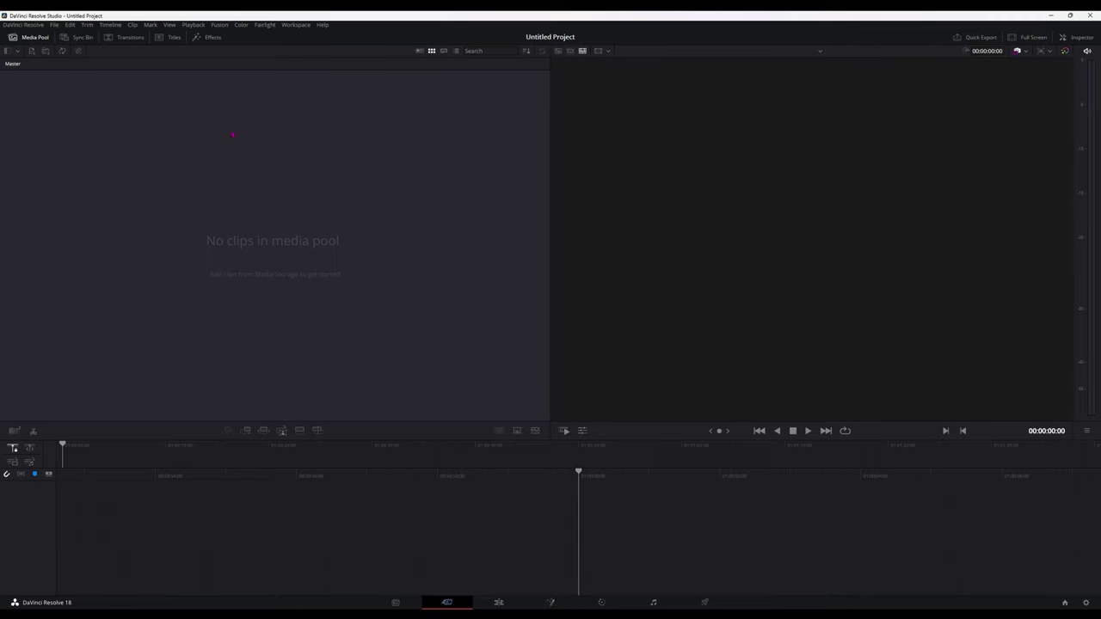
In DaVinci Resolve, set the project's timeline resolution to 4096 x 2160 and the timeline frame rate to 30, saving the project settings
left_click(54, 25)
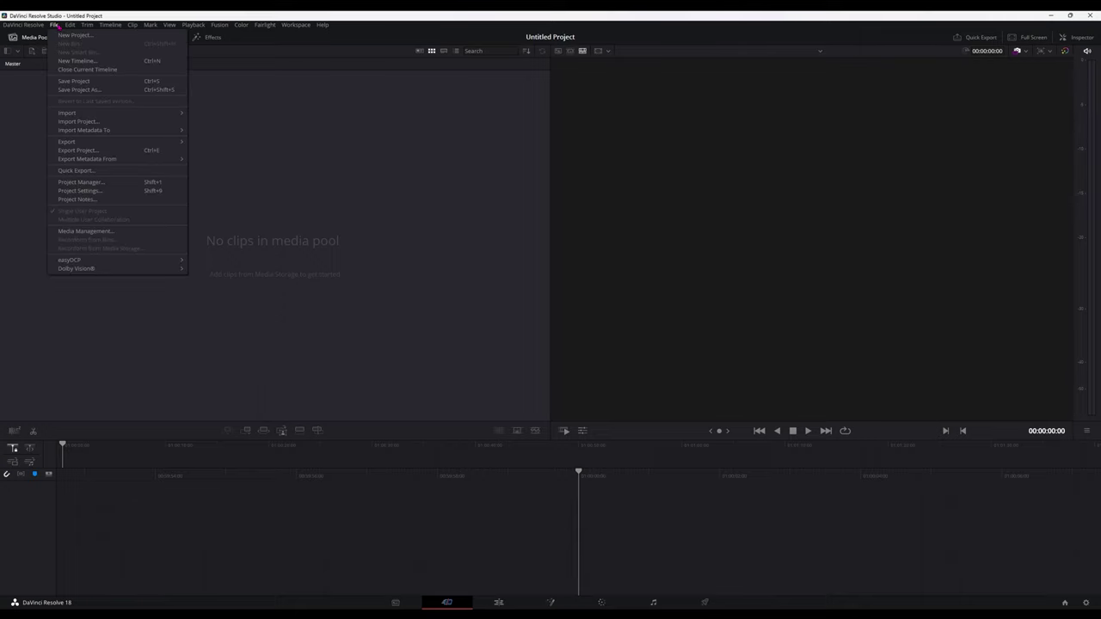
left_click(97, 192)
left_click(542, 136)
type("4096")
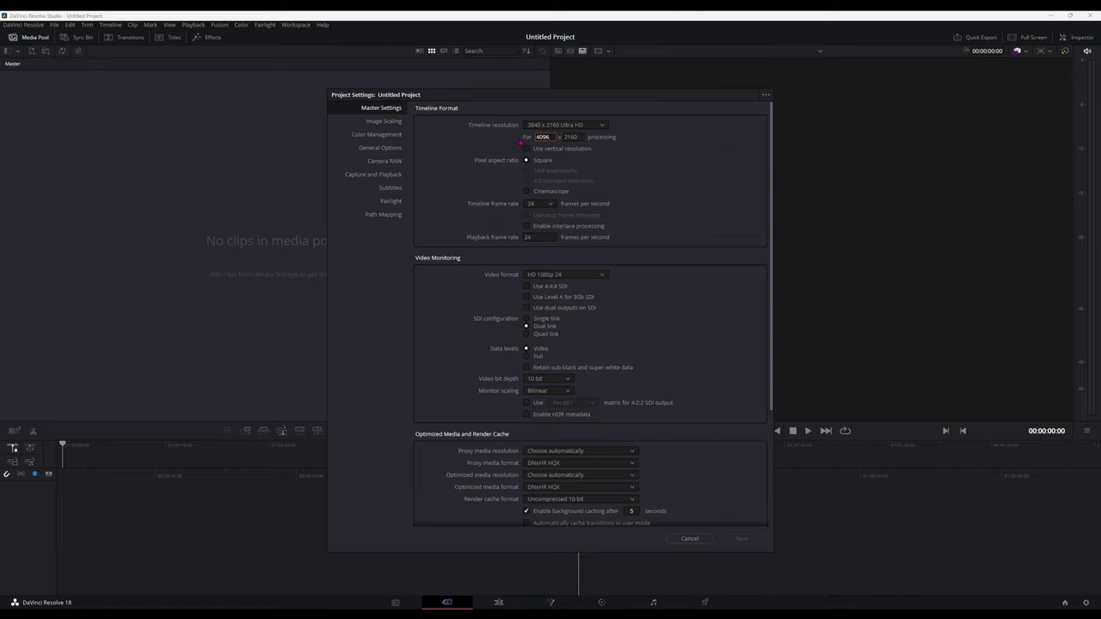
key("Return")
left_click(551, 204)
left_click(531, 272)
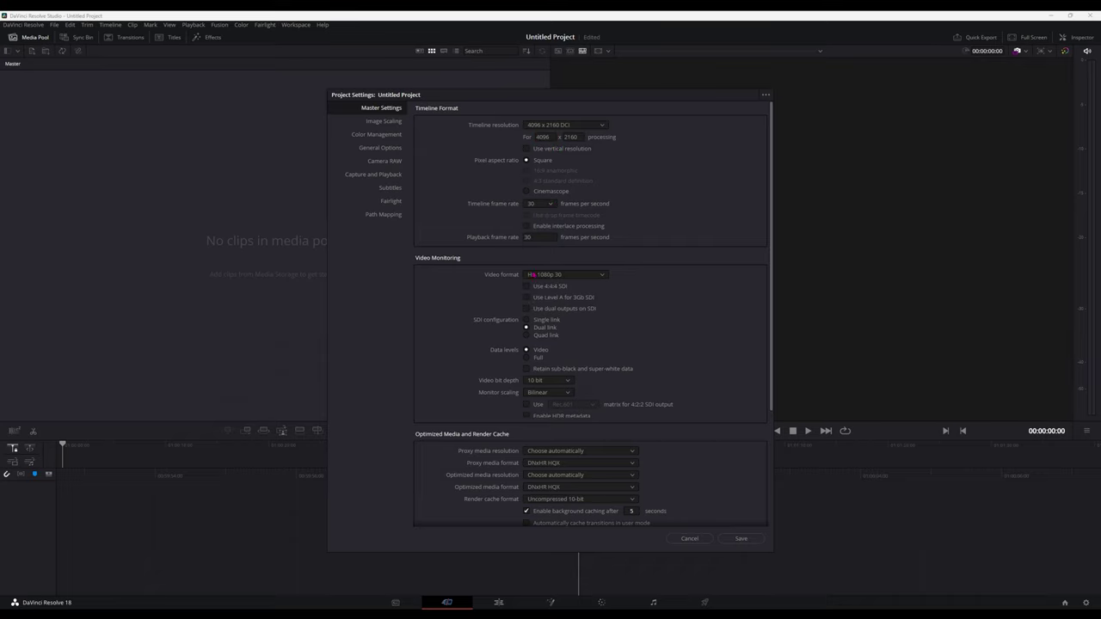
left_click(740, 540)
Import the clip A002_10071047_C002 from the 2023-08-10 folder in File Explorer into the media pool
key("alt+Tab")
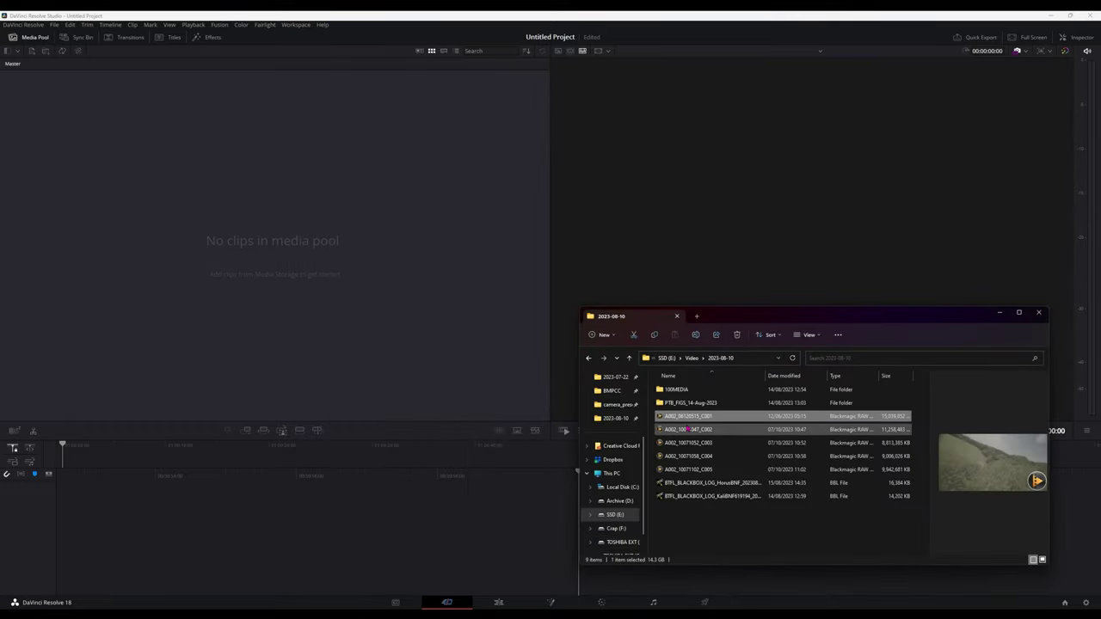
left_click(689, 429)
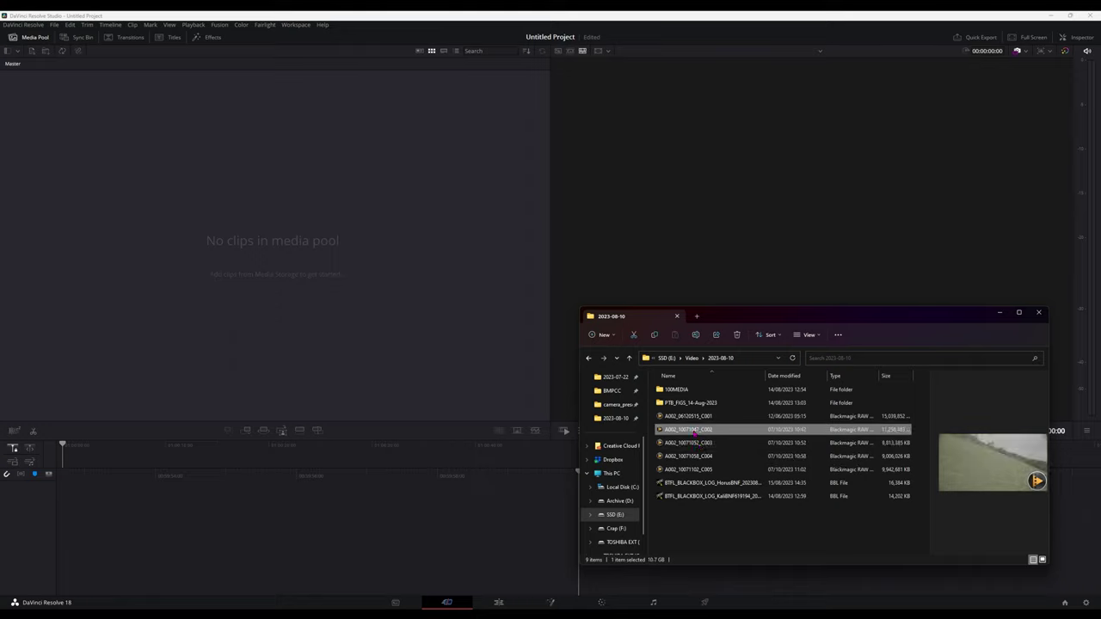
left_click_drag(694, 432, 270, 195)
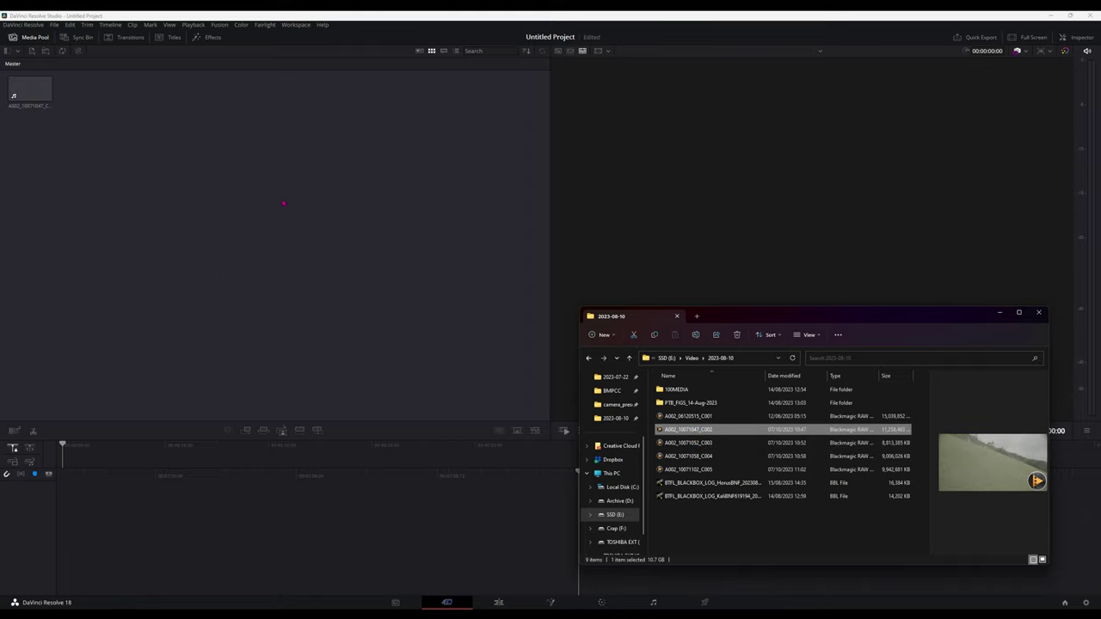
left_click(998, 312)
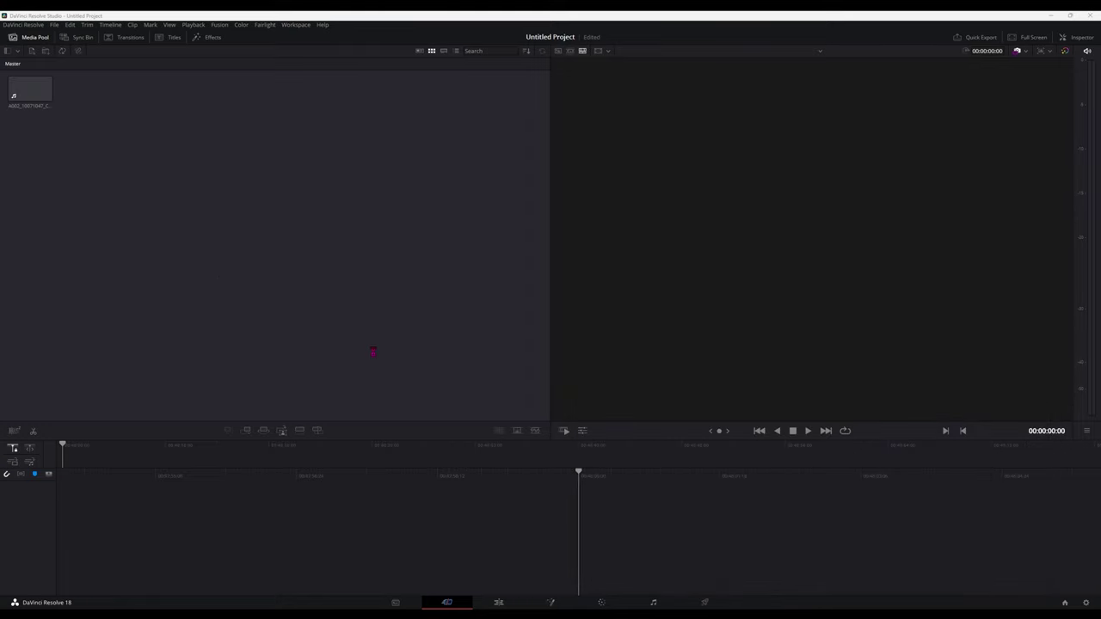
Create a timeline from the imported clip and switch to the Edit page
left_click_drag(30, 89, 595, 502)
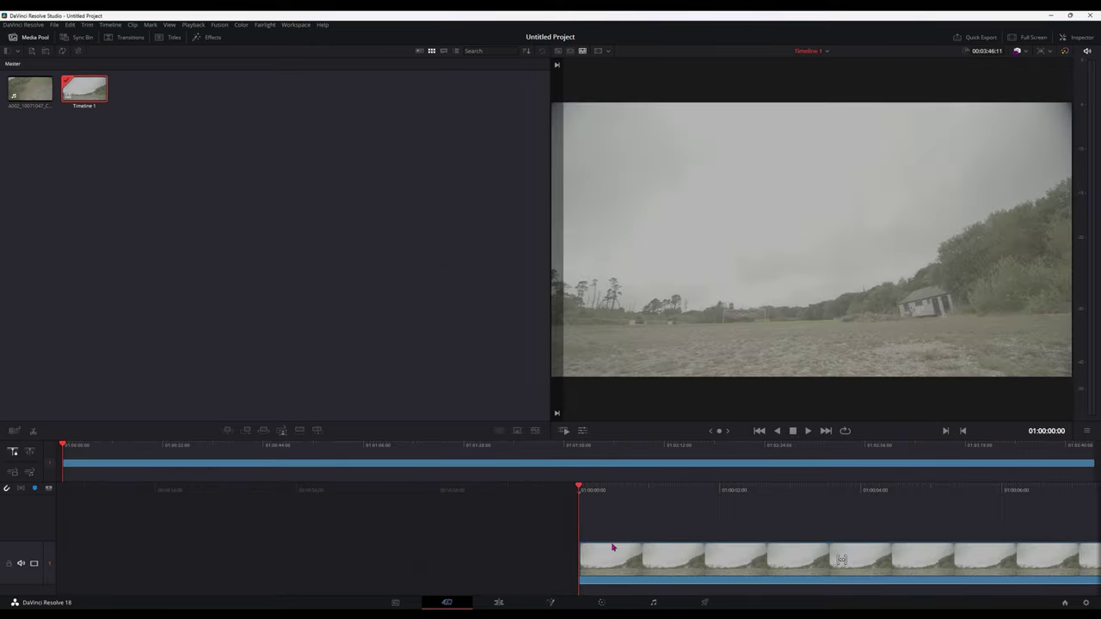
left_click(498, 602)
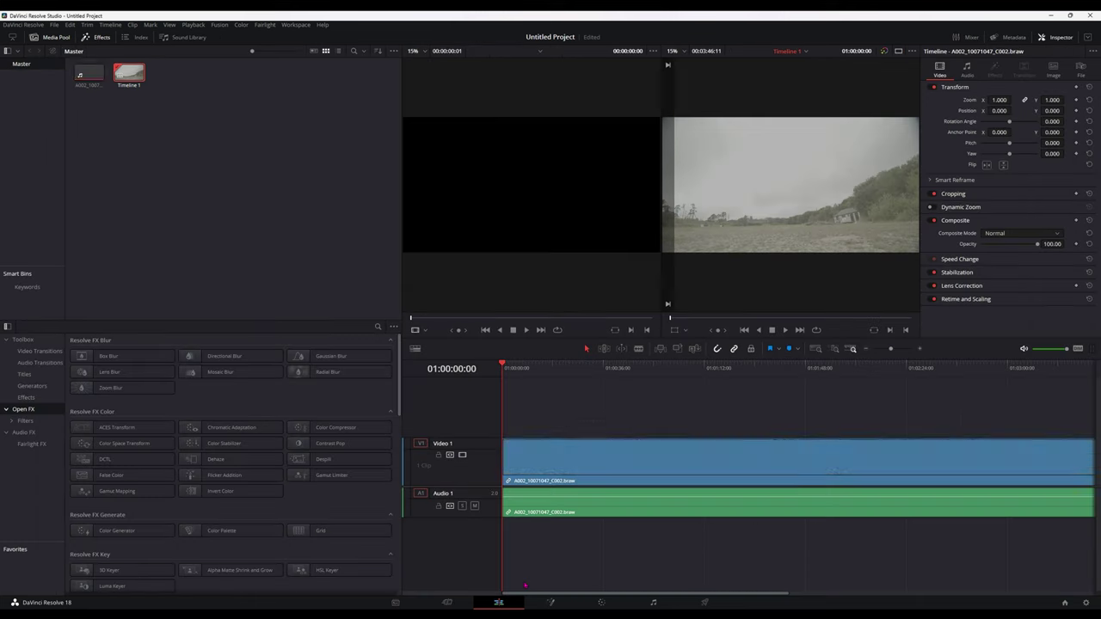